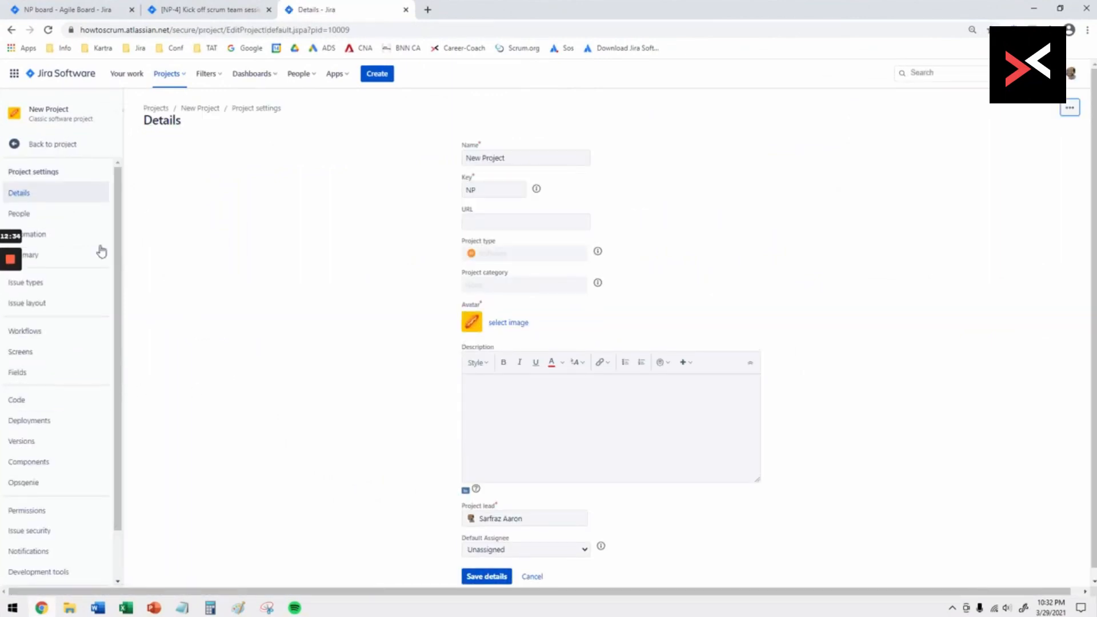
Review the project's People settings, including the add-people option and the people search.
{"action": "left_click", "coordinate": [18, 216]}
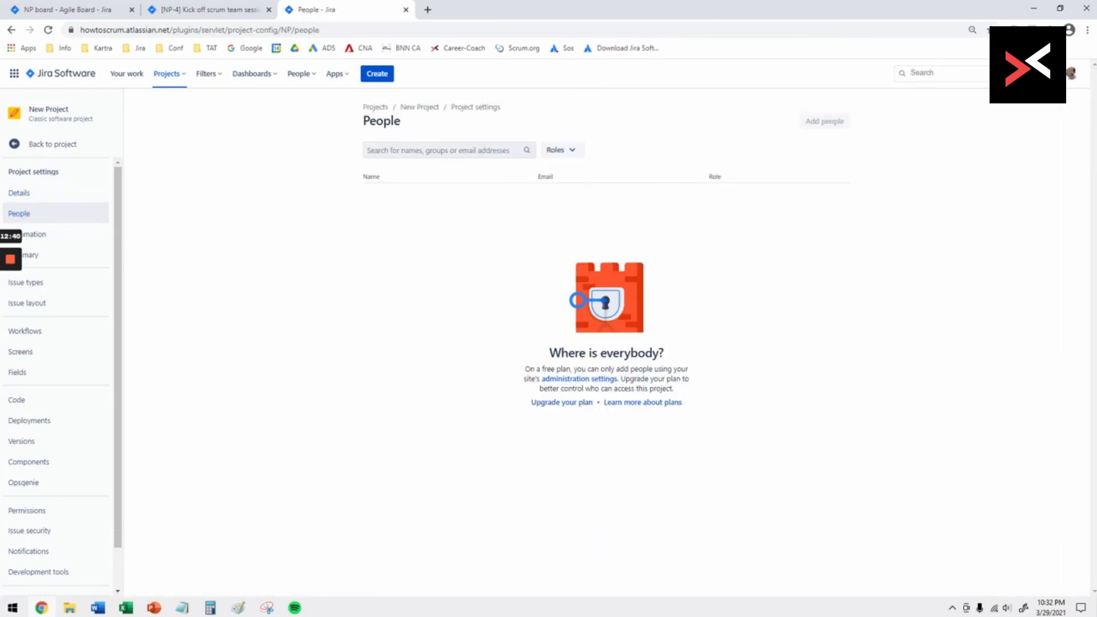
{"action": "mouse_move", "coordinate": [862, 120]}
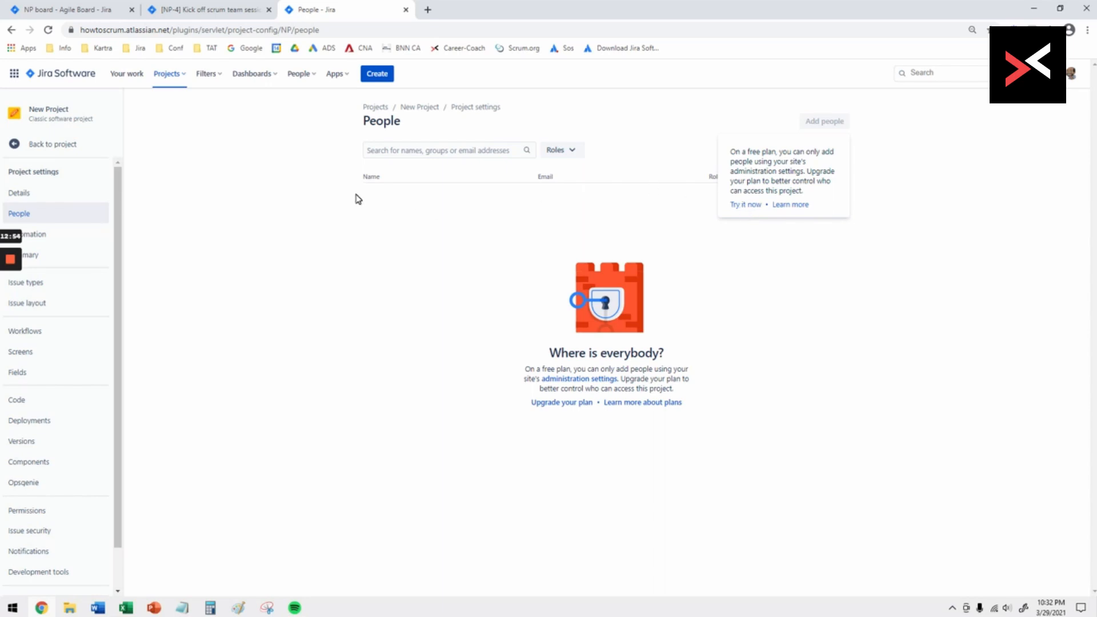
{"action": "left_click", "coordinate": [475, 150]}
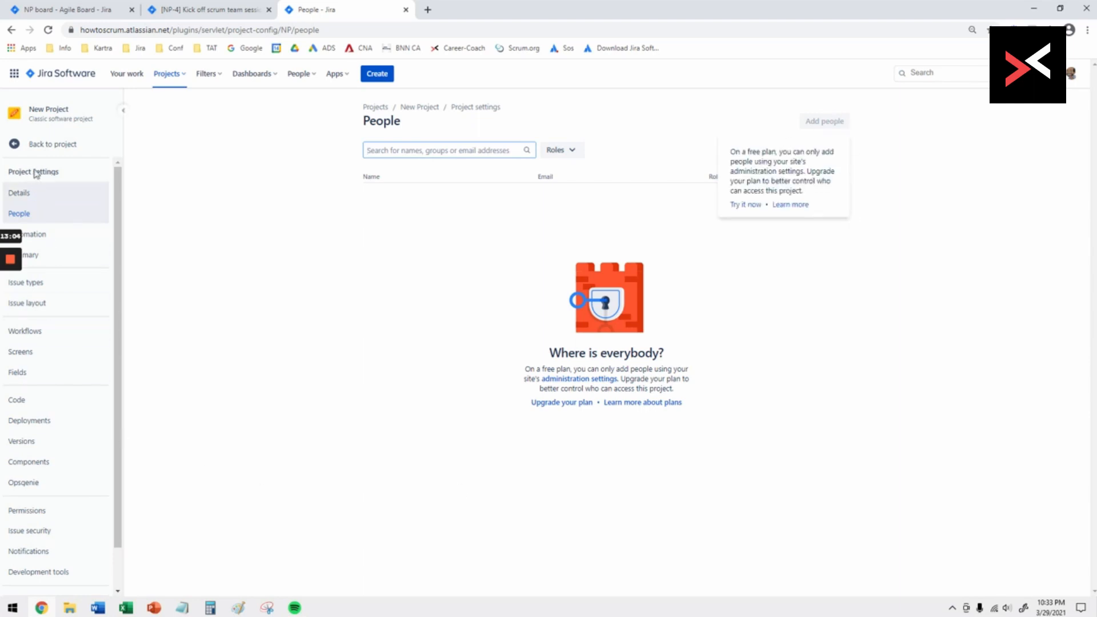
Return from the settings to the project's backlog and create two new sprints.
{"action": "left_click", "coordinate": [39, 144]}
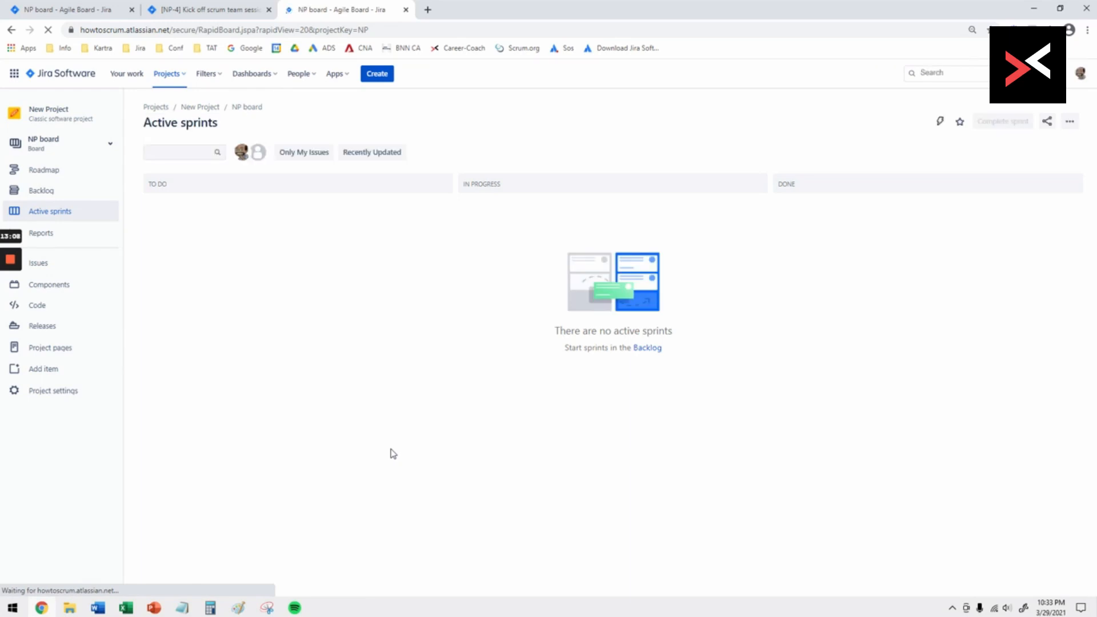
{"action": "left_click", "coordinate": [51, 193]}
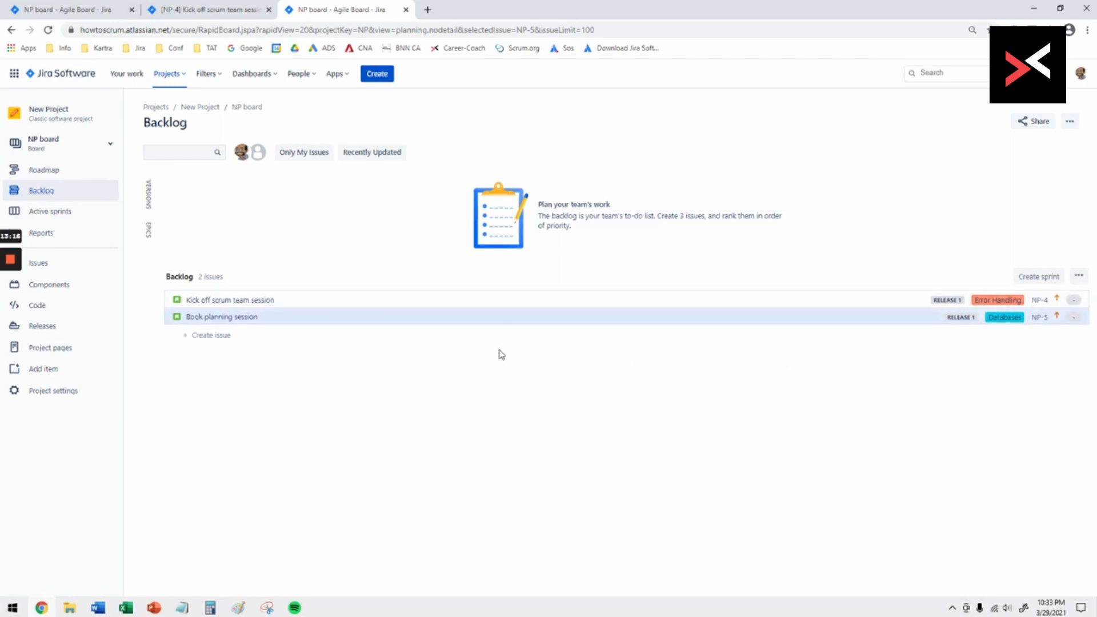
{"action": "left_click", "coordinate": [1035, 285]}
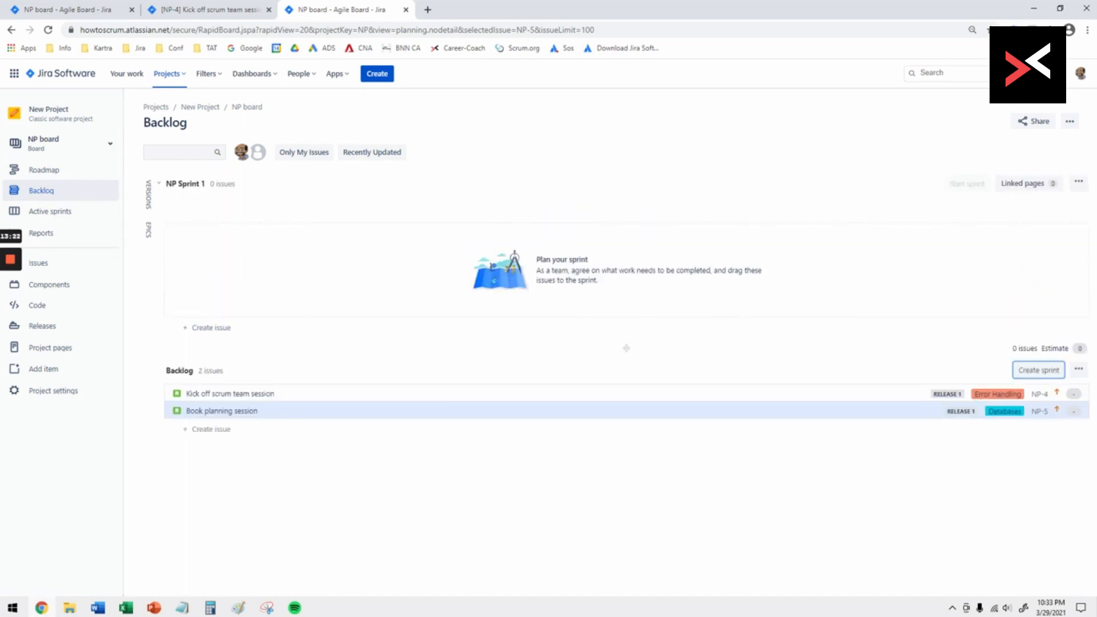
{"action": "left_click", "coordinate": [1035, 372]}
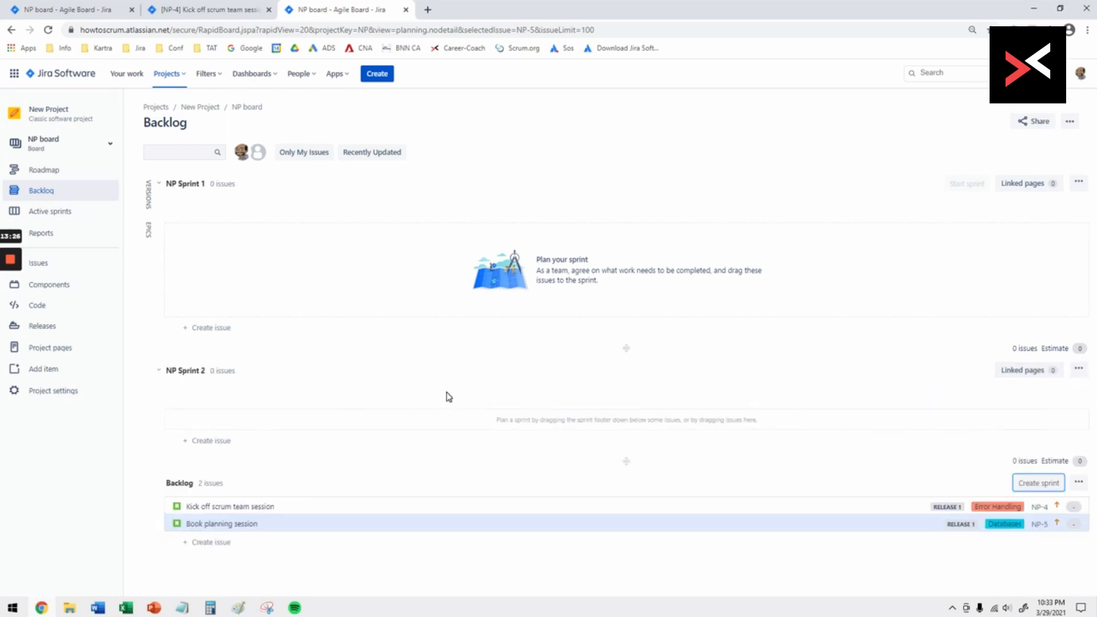
Rename NP Sprint 2 as "NP Stage Sprint" with the goal "Stage Sprint used to refine user stories needed to start for the next sprint".
{"action": "left_click", "coordinate": [1079, 369]}
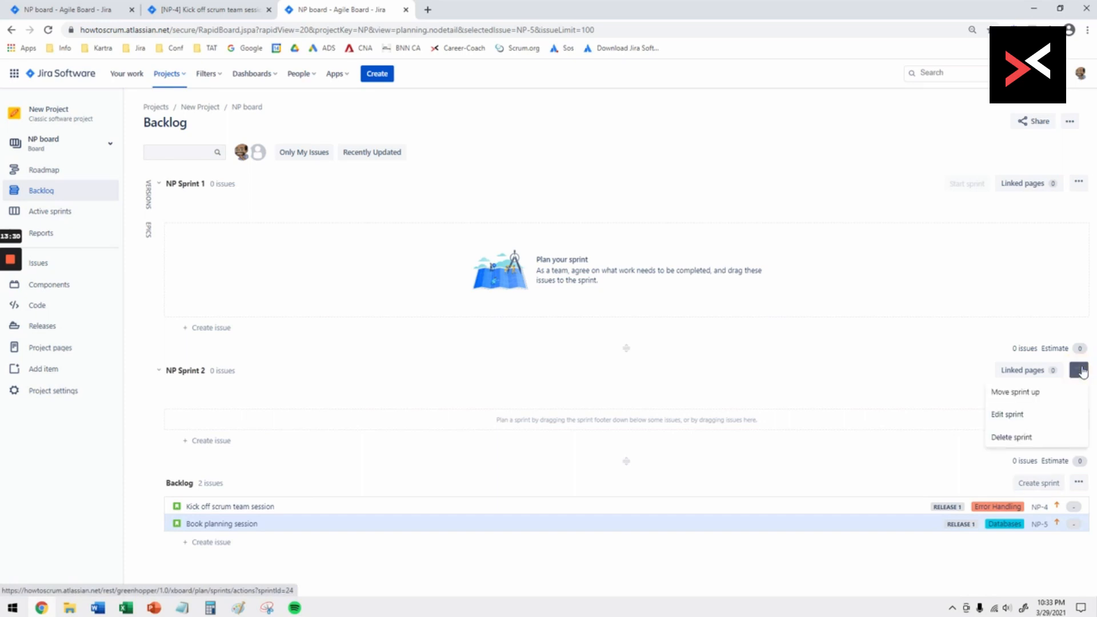
{"action": "left_click", "coordinate": [1006, 415]}
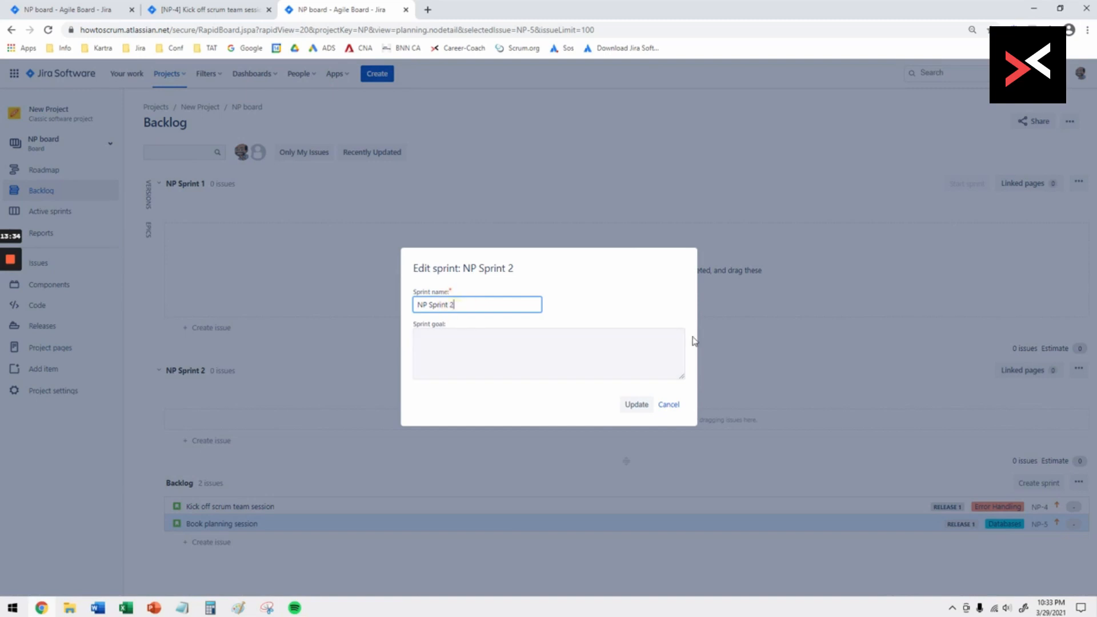
{"action": "key", "text": "BackSpace"}
{"action": "key", "text": "BackSpace"}
{"action": "type", "text": "tage Sprint"}
{"action": "left_click", "coordinate": [548, 358]}
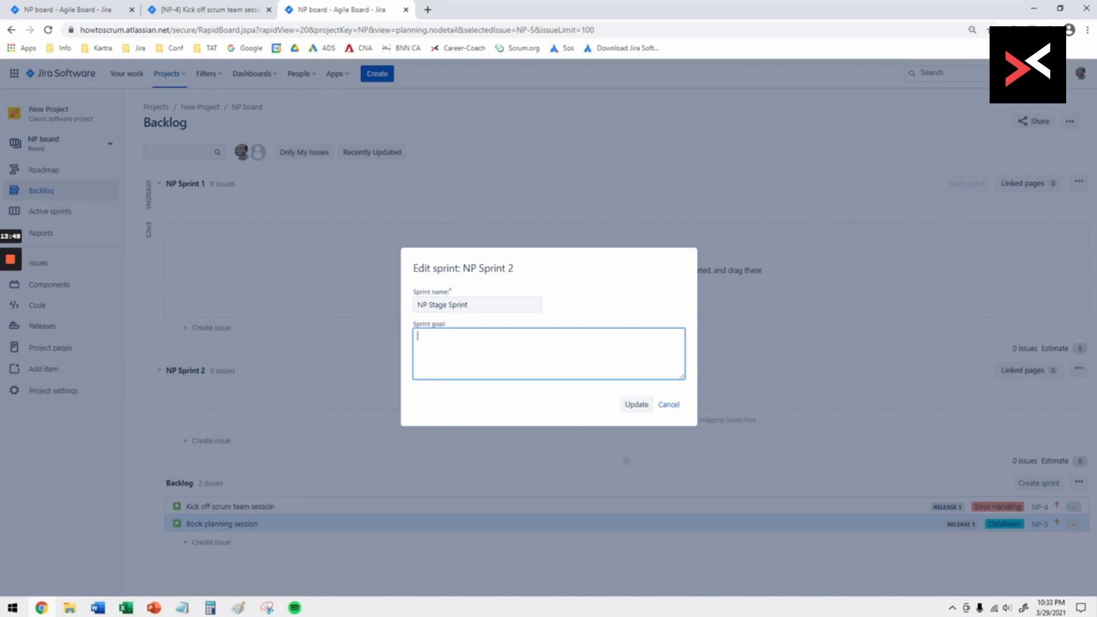
{"action": "type", "text": "Stage Sprint used to refine user stories n"}
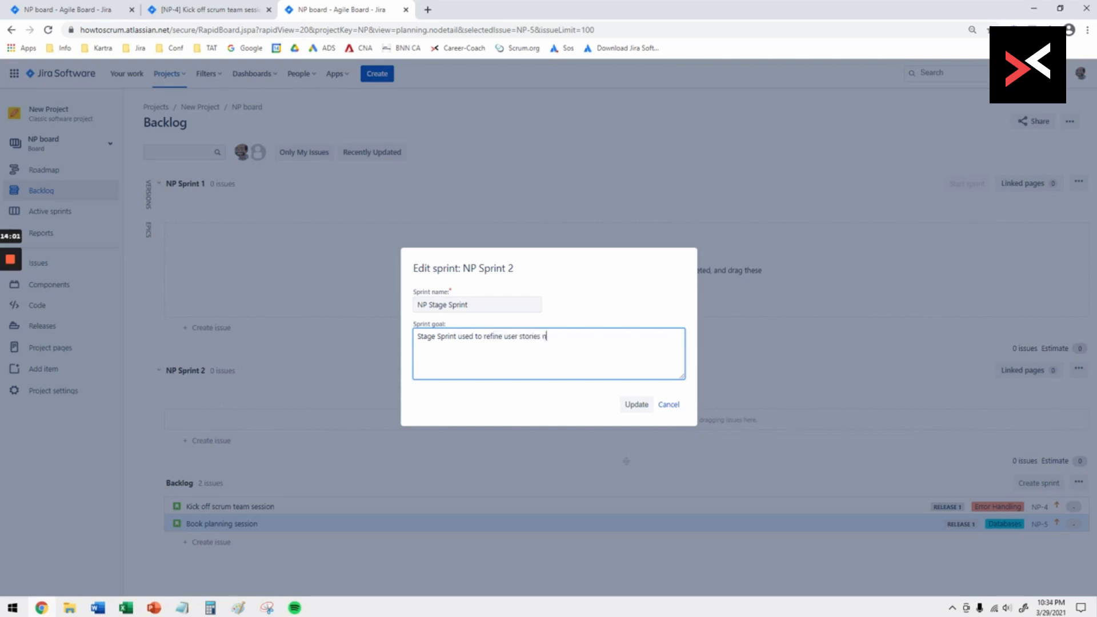
{"action": "type", "text": "eeded to start for the next sprint"}
{"action": "left_click", "coordinate": [636, 405]}
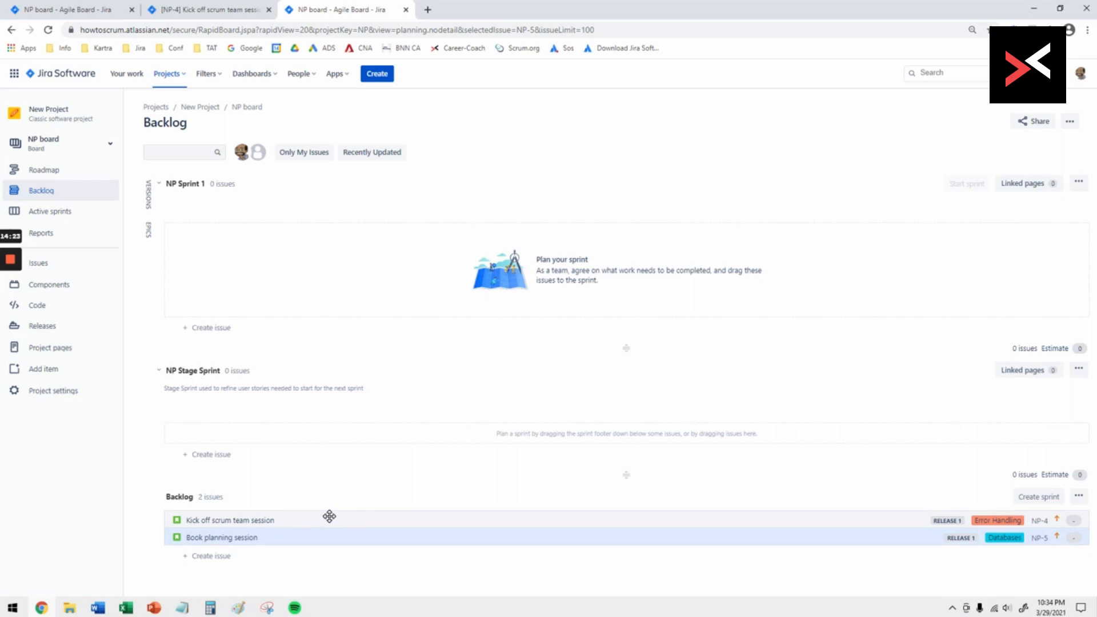
Assign the backlog issues "Kick off scrum team session" and "Book planning session" to NP Stage Sprint.
{"action": "left_click_drag", "start_coordinate": [329, 516], "coordinate": [337, 425]}
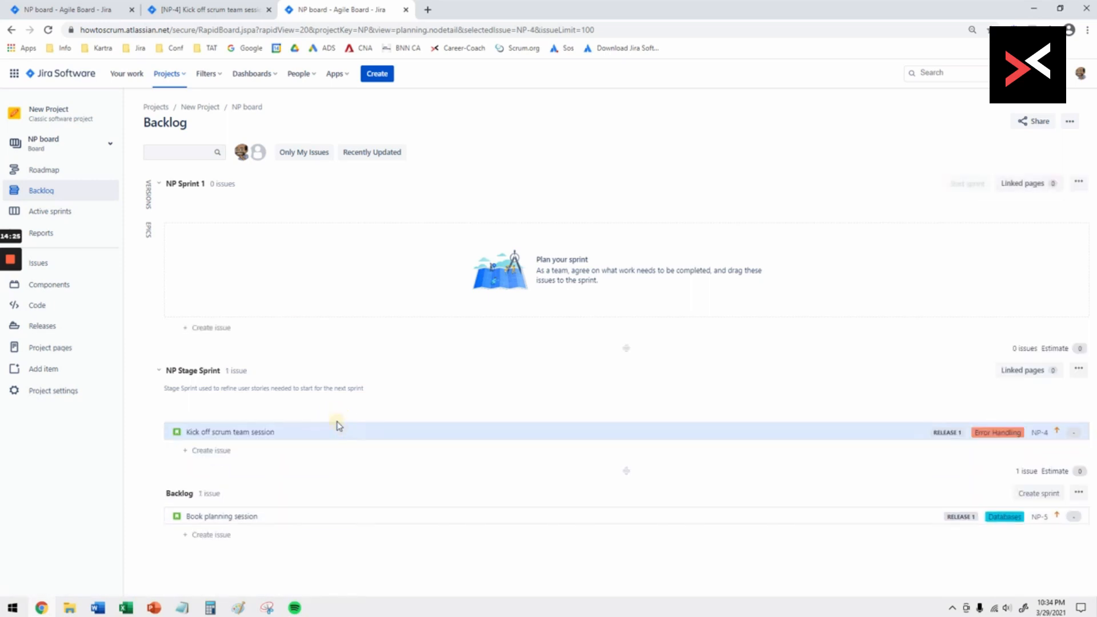
{"action": "left_click", "coordinate": [632, 515]}
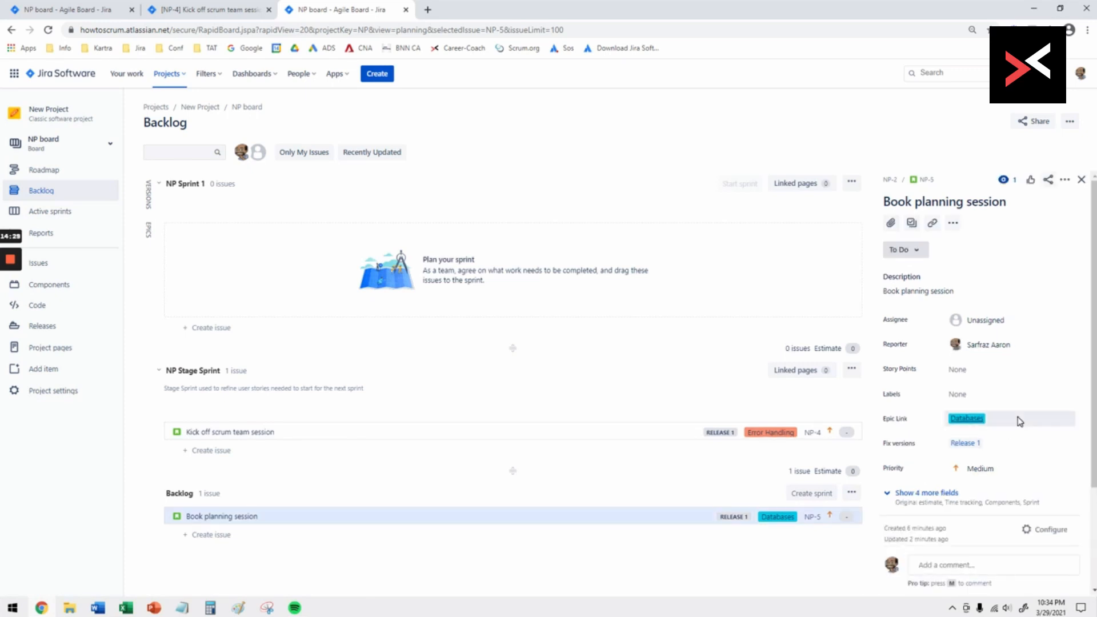
{"action": "left_click", "coordinate": [934, 493]}
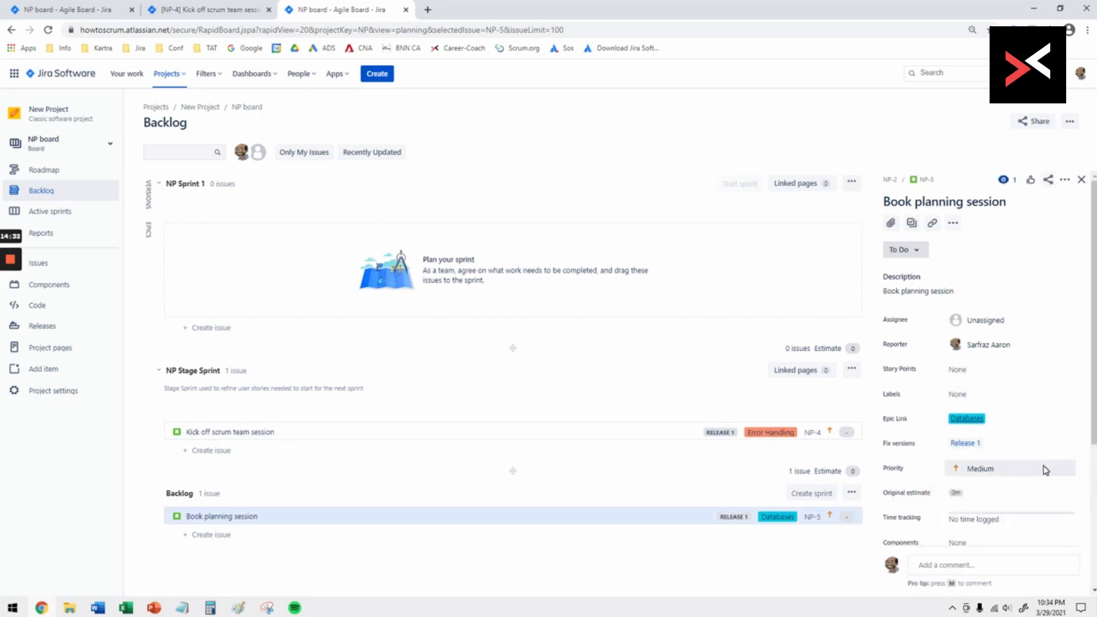
{"action": "scroll", "coordinate": [1042, 469], "scroll_direction": "down", "scroll_amount": 2}
{"action": "left_click", "coordinate": [971, 455]}
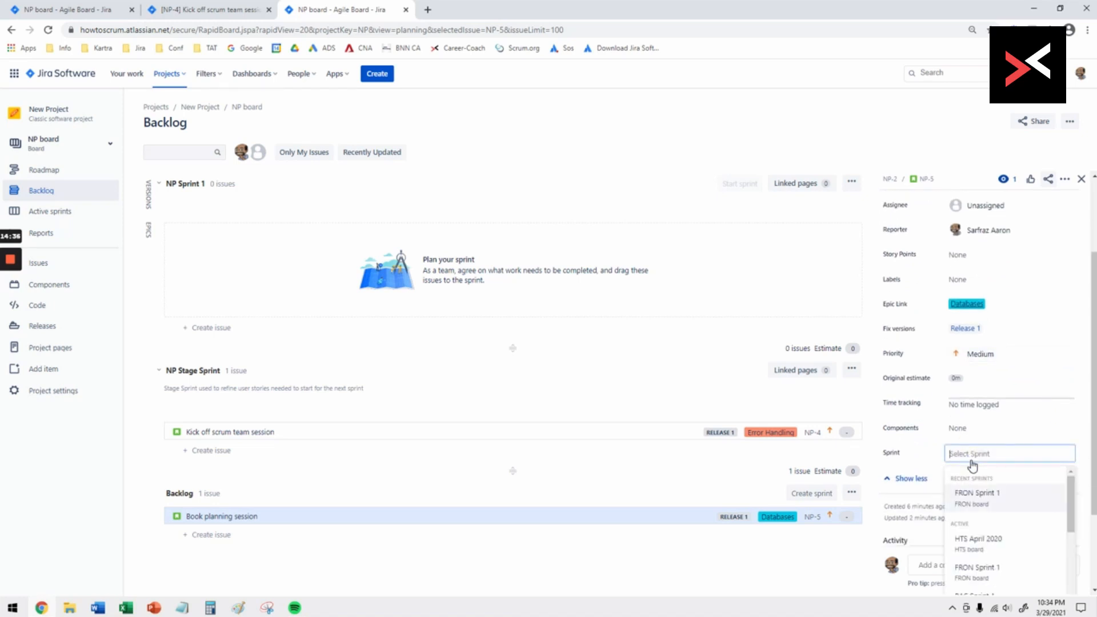
{"action": "type", "text": "np"}
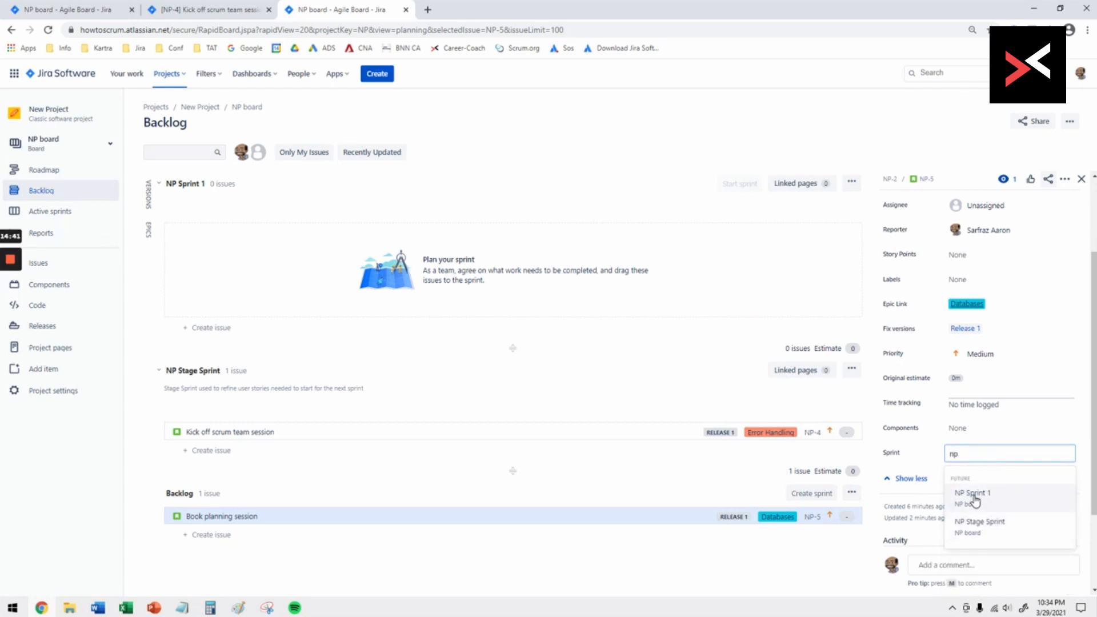
{"action": "left_click", "coordinate": [980, 525]}
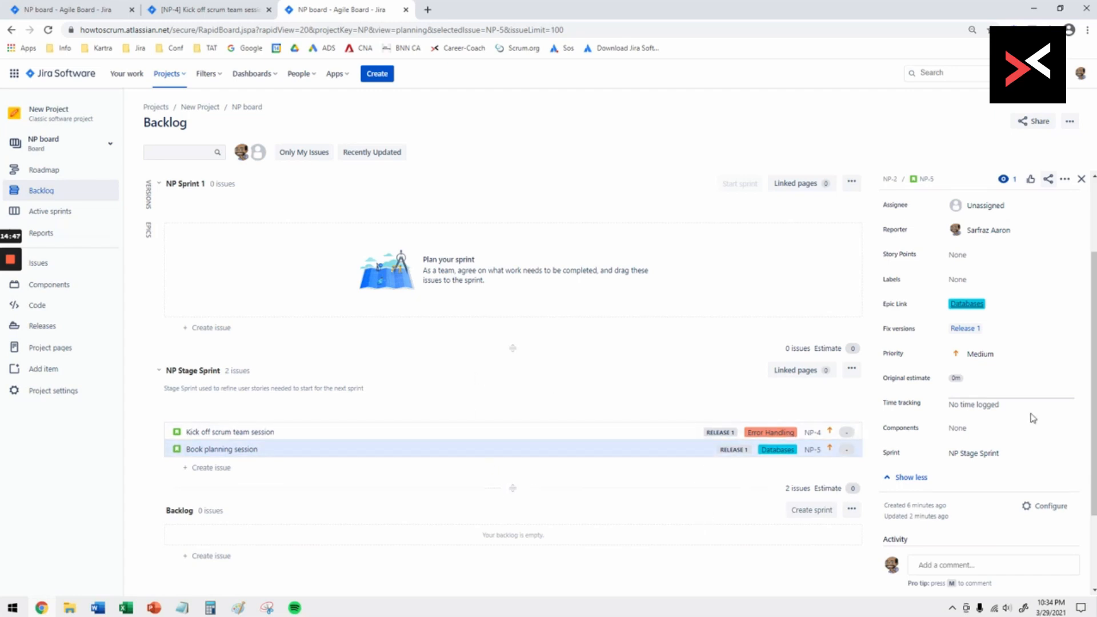
{"action": "left_click", "coordinate": [1080, 179]}
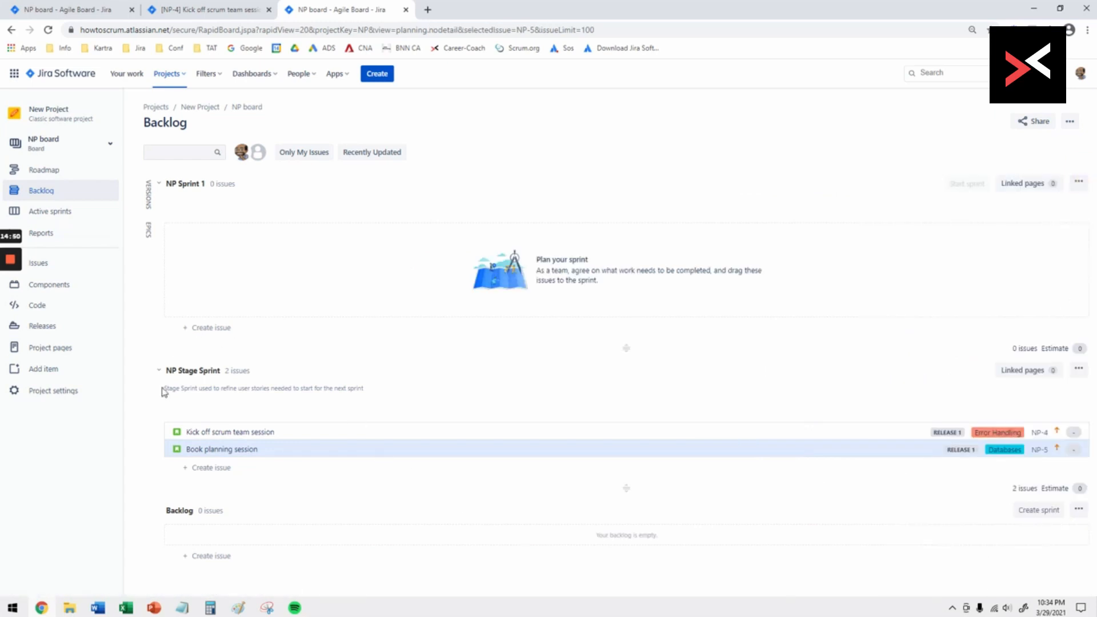
Move both issues together from NP Stage Sprint into NP Sprint 1 and close the issue details.
{"action": "left_click", "coordinate": [356, 429]}
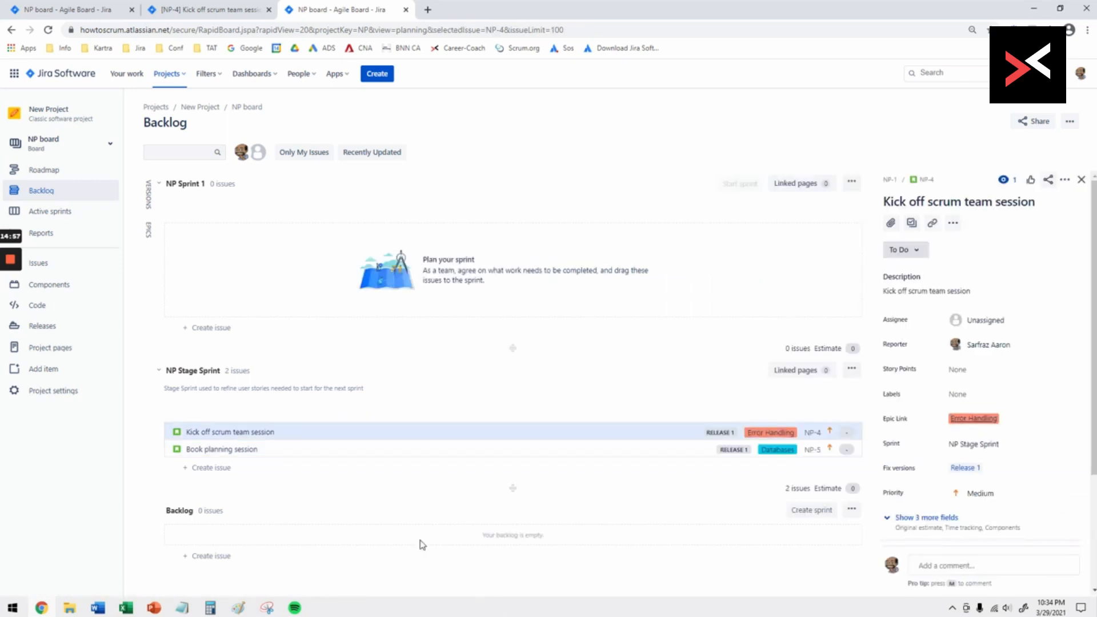
{"action": "left_click", "coordinate": [360, 449]}
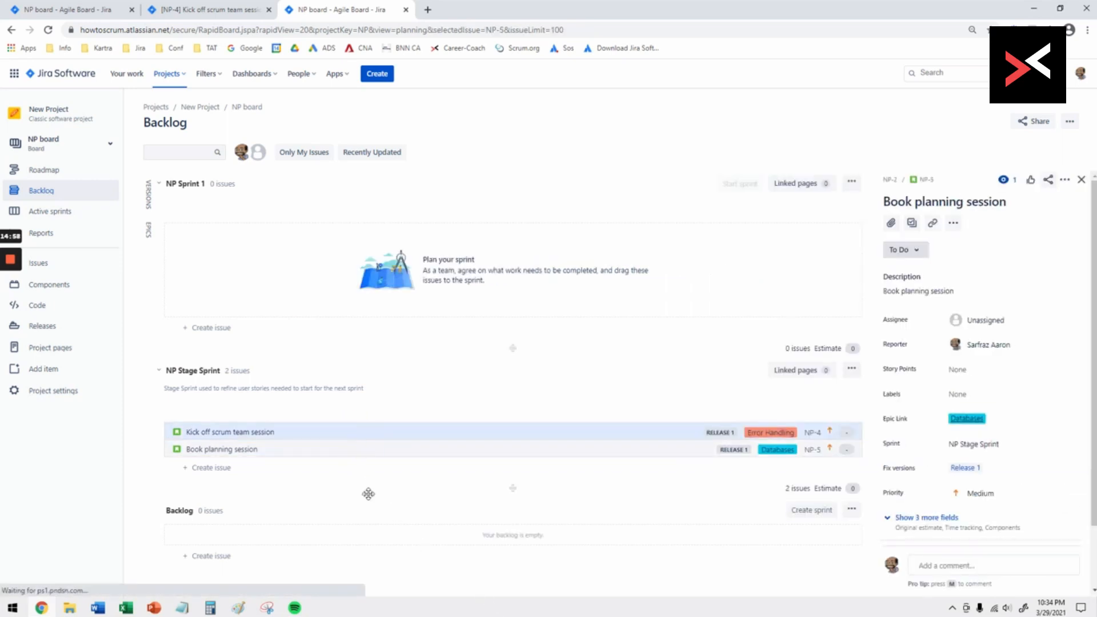
{"action": "left_click_drag", "start_coordinate": [385, 448], "coordinate": [385, 242]}
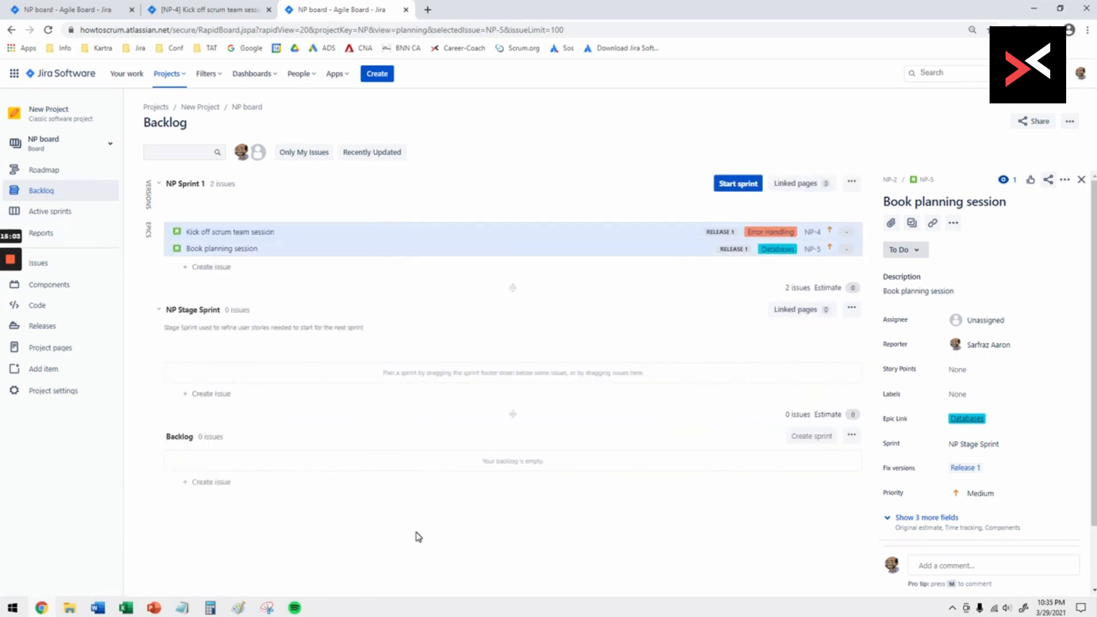
{"action": "left_click", "coordinate": [1080, 179]}
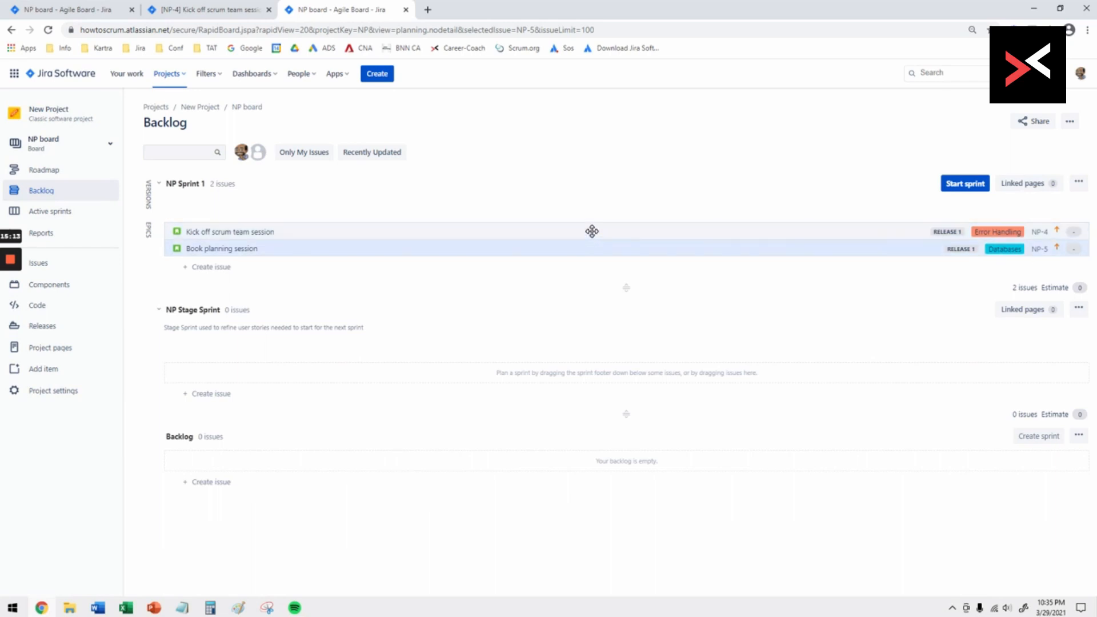
Set the story points of the "Kick off scrum team session" issue to 3.
{"action": "left_click", "coordinate": [591, 231]}
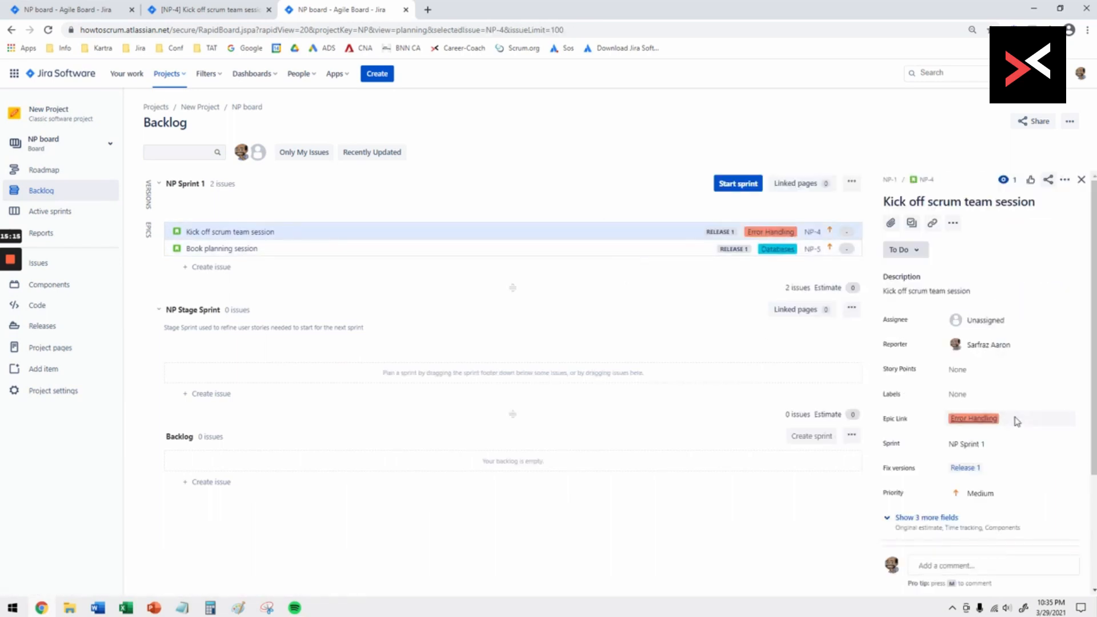
{"action": "left_click", "coordinate": [953, 368]}
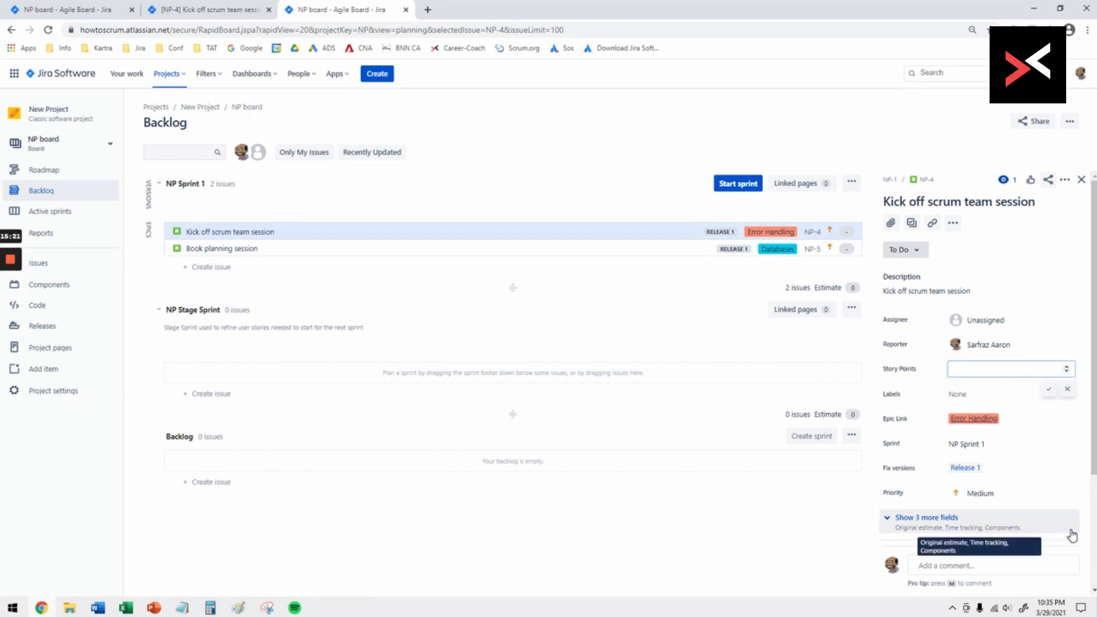
{"action": "type", "text": "3"}
{"action": "left_click", "coordinate": [1050, 390]}
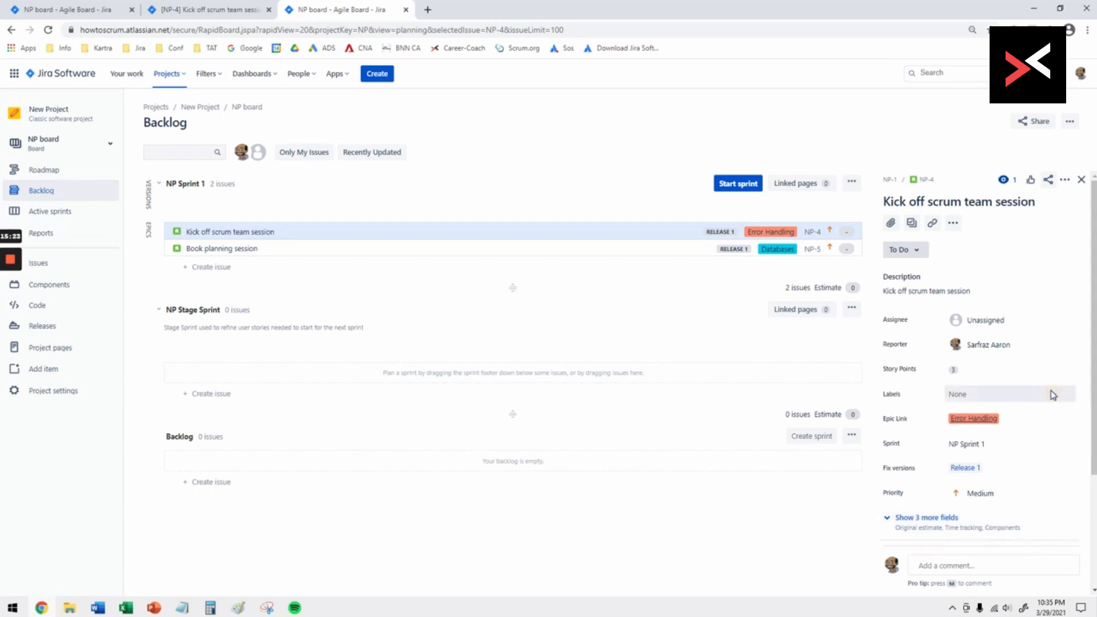
Set the story points of the "Book planning session" issue to 1.
{"action": "left_click", "coordinate": [580, 247]}
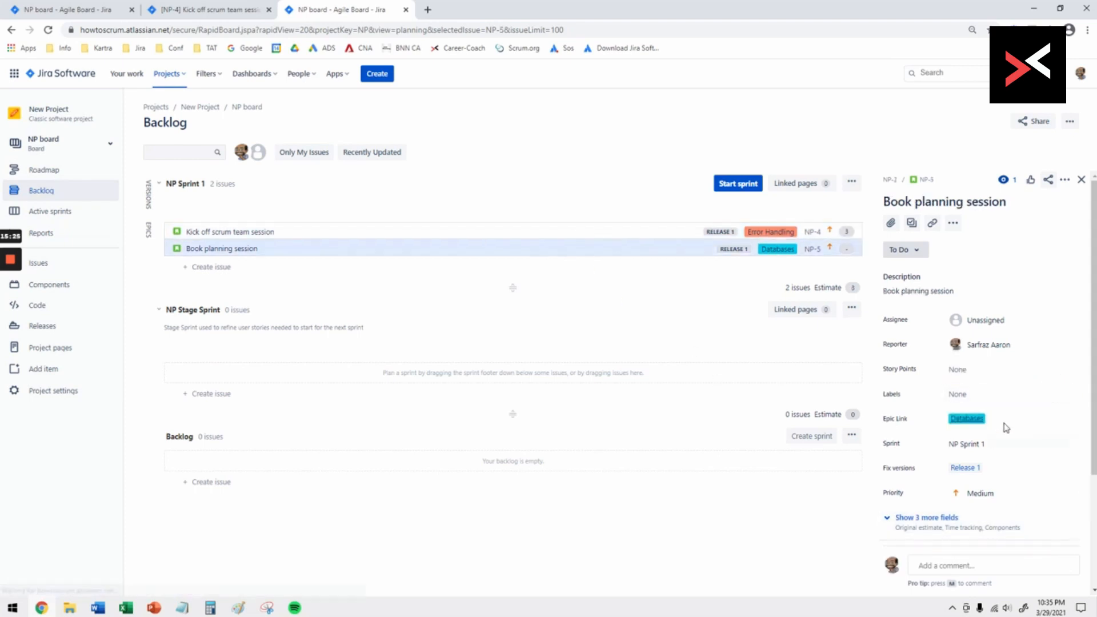
{"action": "left_click", "coordinate": [966, 369]}
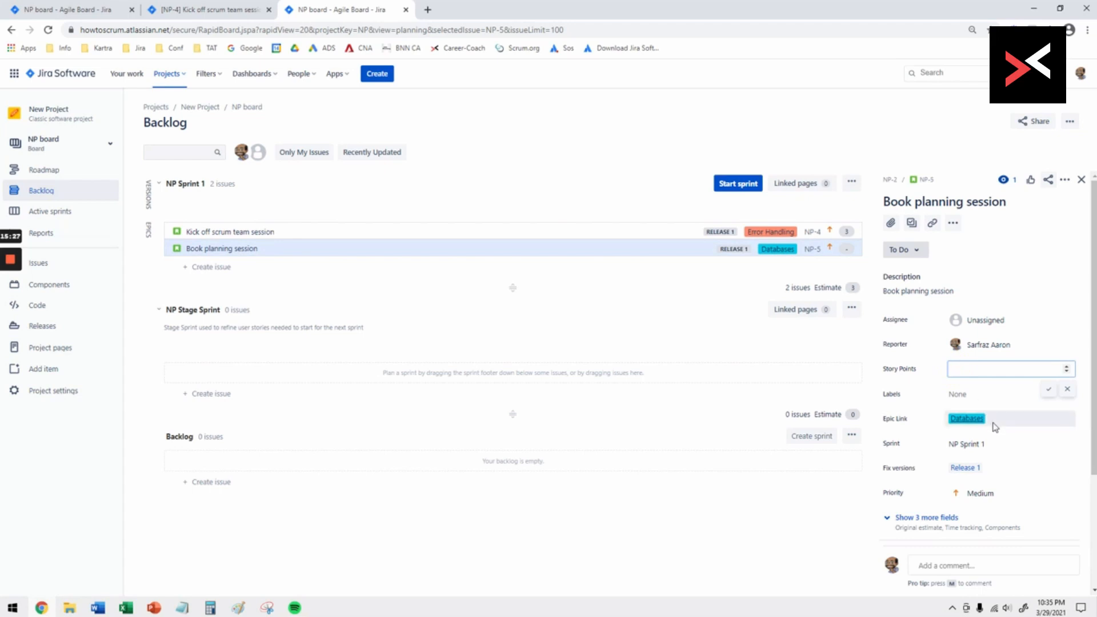
{"action": "type", "text": "1"}
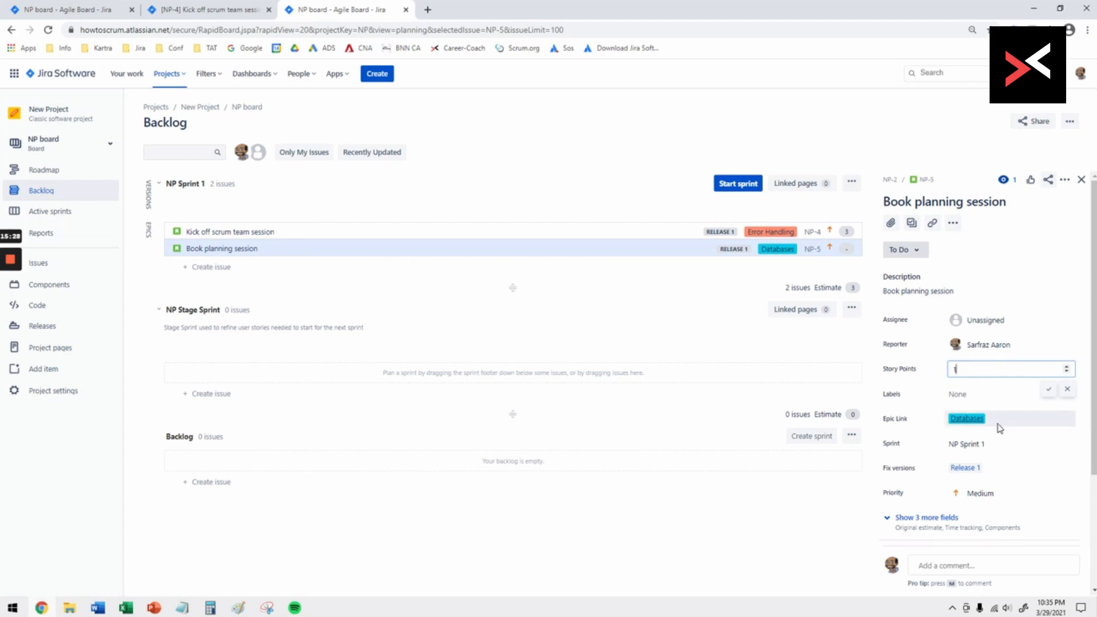
{"action": "left_click", "coordinate": [1047, 389]}
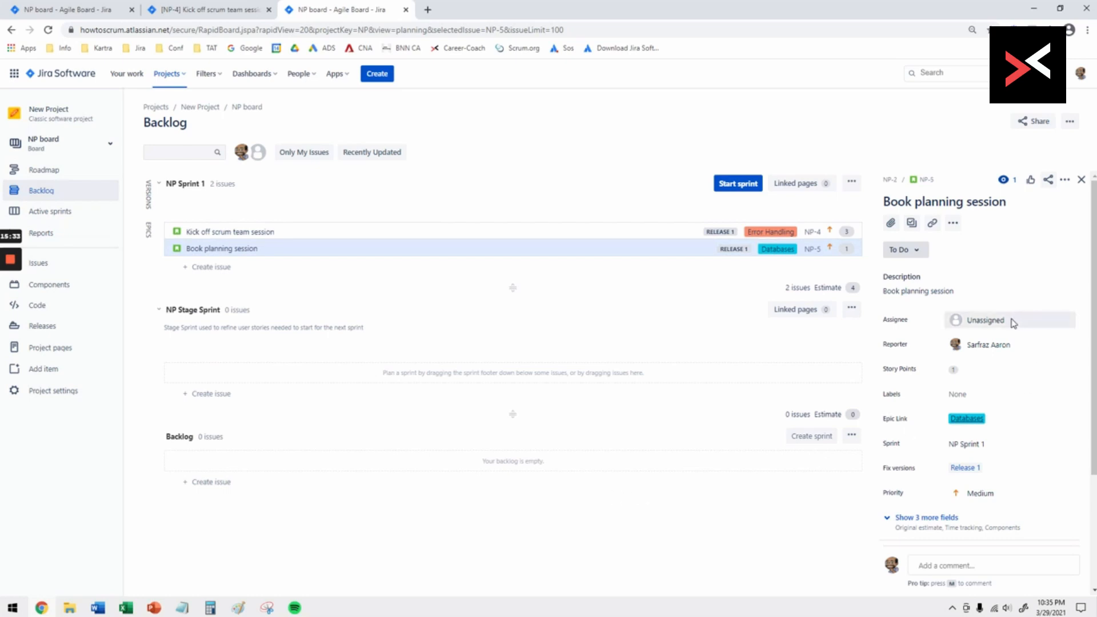
Check the board's active sprints and return to the backlog.
{"action": "left_click", "coordinate": [672, 231]}
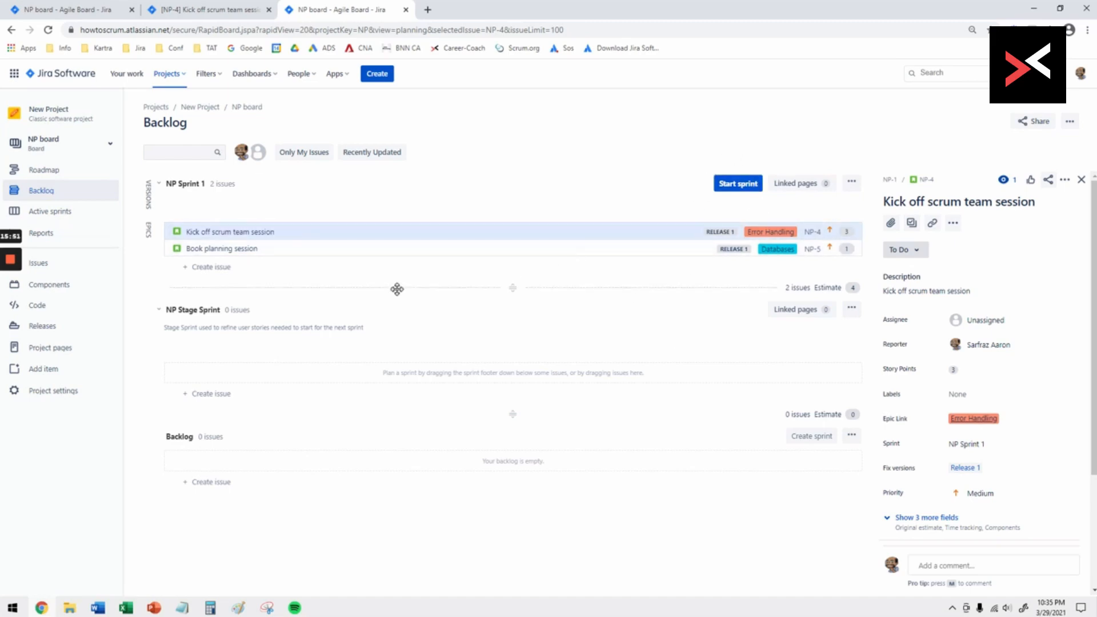
{"action": "left_click", "coordinate": [50, 213]}
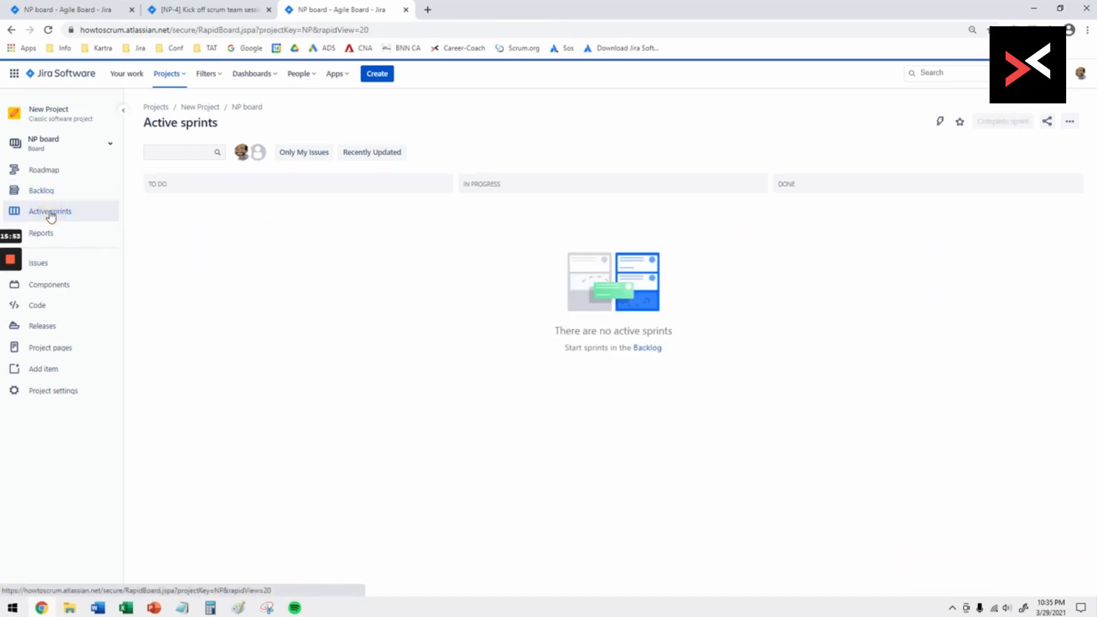
{"action": "left_click", "coordinate": [51, 194]}
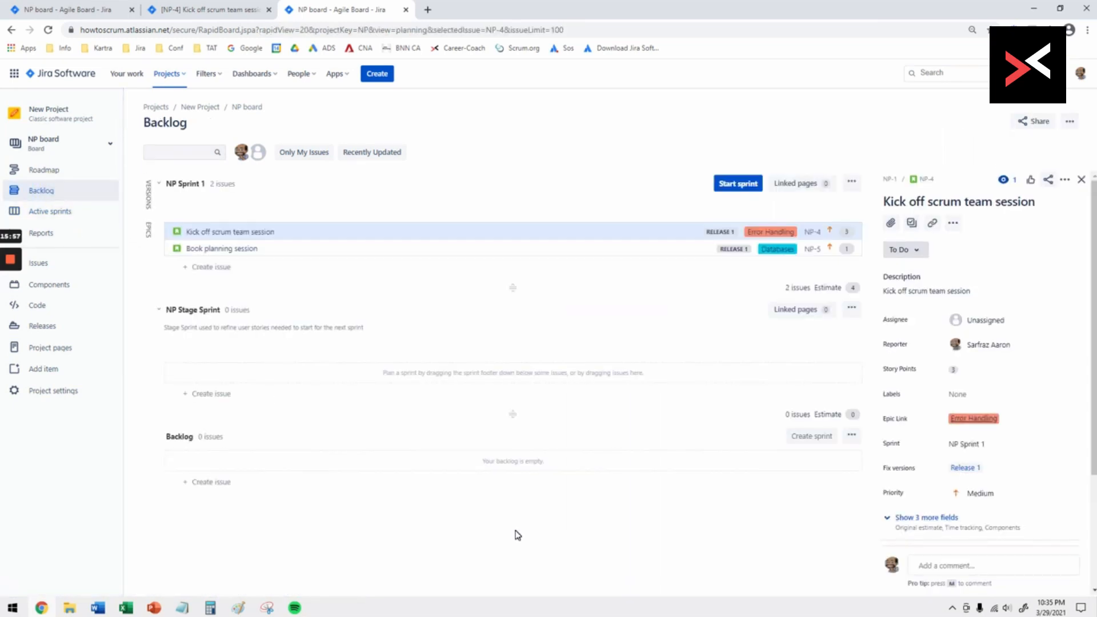
Start NP Sprint 1 with the sprint goal "First sprint to start the project. Goals are to on-board the scrum team and book planning sessions".
{"action": "left_click", "coordinate": [1082, 180]}
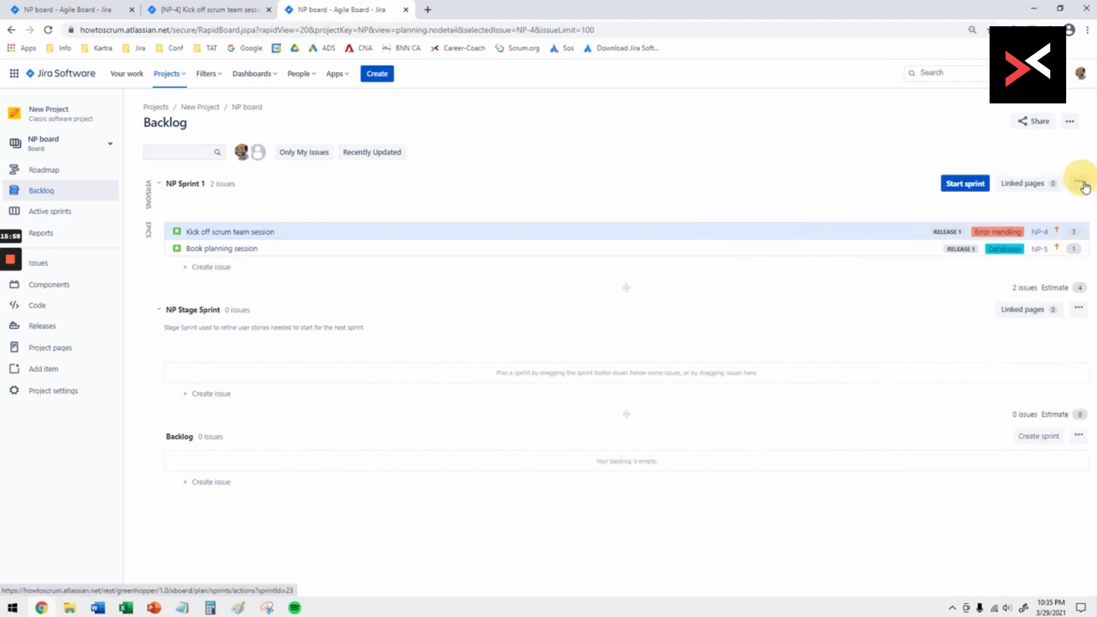
{"action": "left_click", "coordinate": [963, 184]}
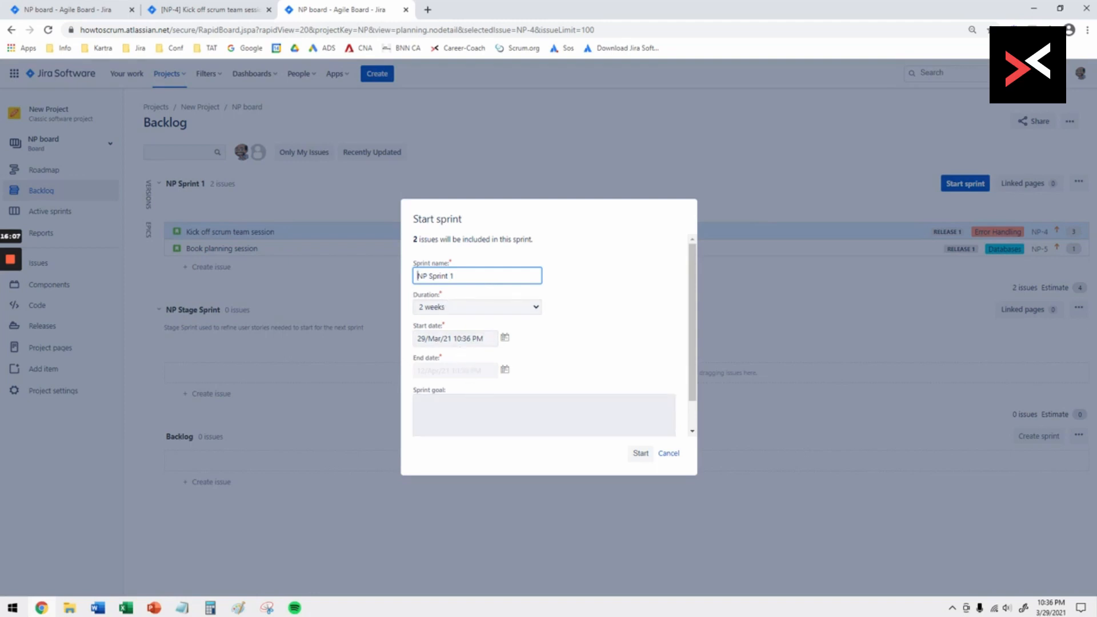
{"action": "left_click", "coordinate": [477, 411]}
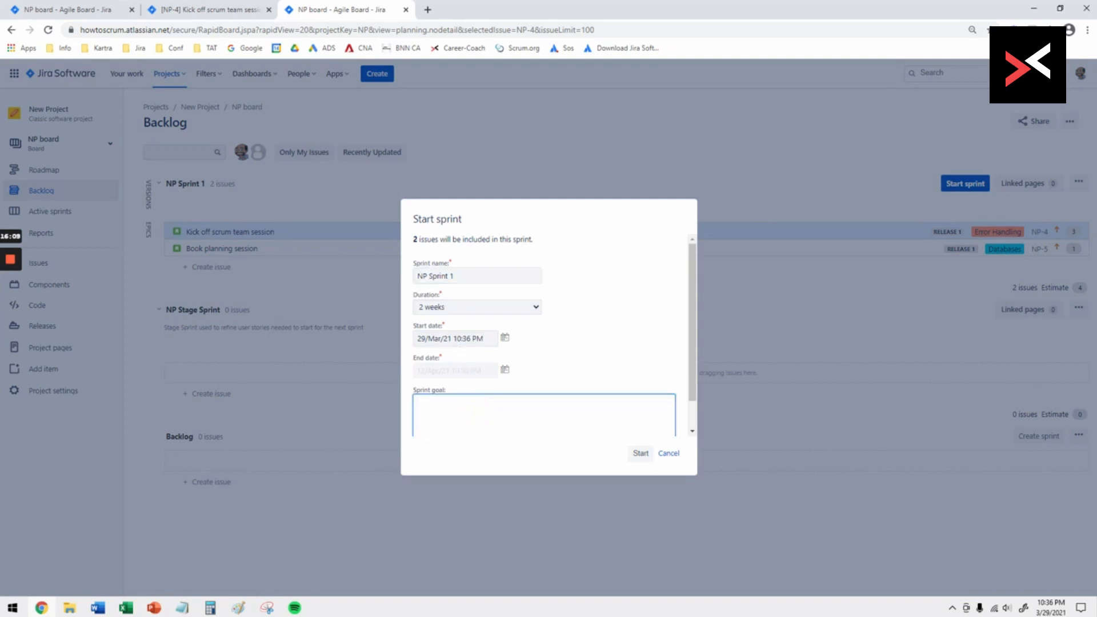
{"action": "type", "text": "First sprint to start the project. "}
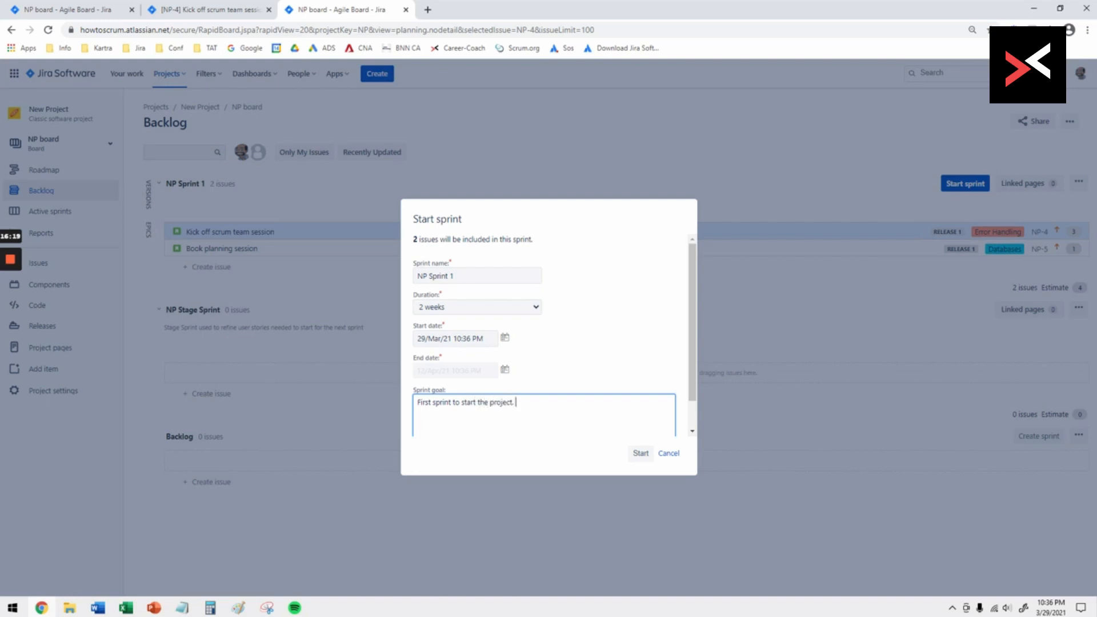
{"action": "type", "text": "Goals are to on-board the scrum team"}
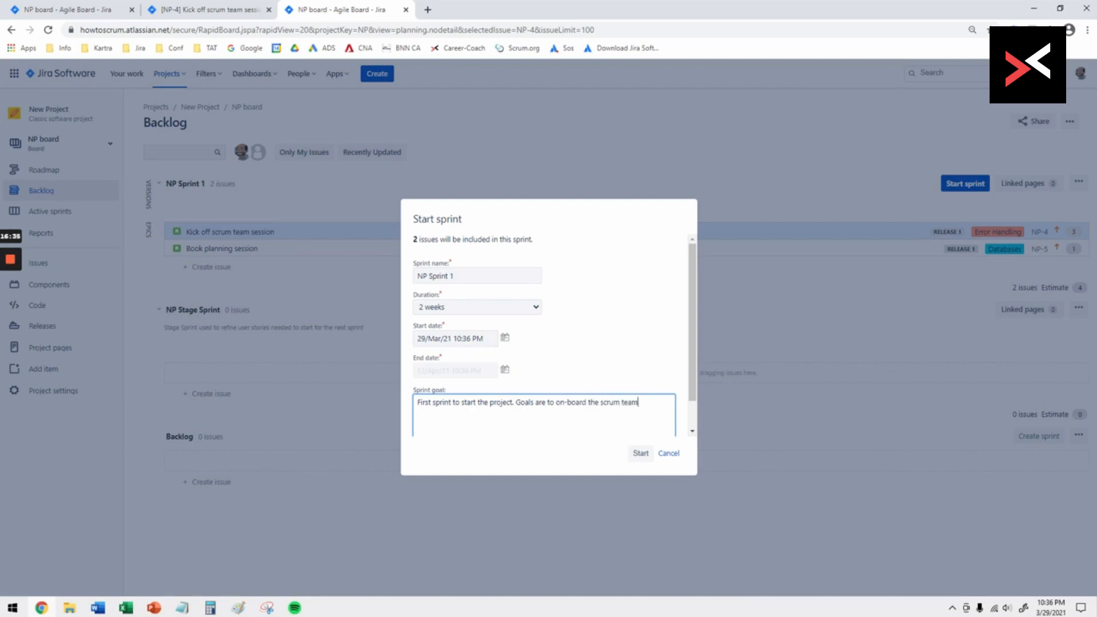
{"action": "type", "text": " and book planning sessions"}
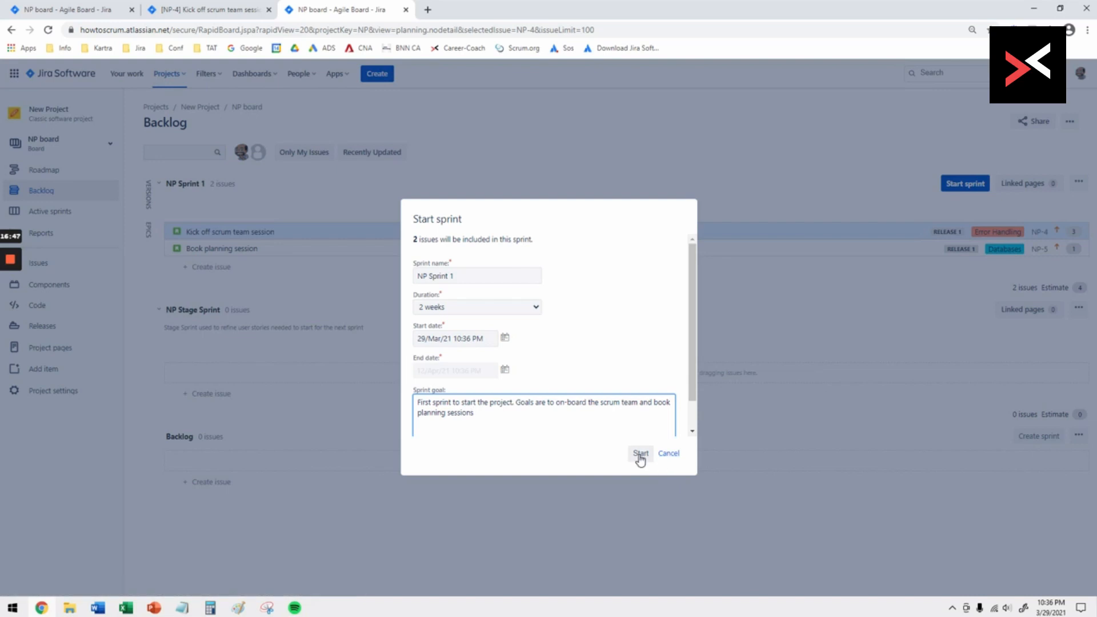
{"action": "left_click", "coordinate": [691, 417]}
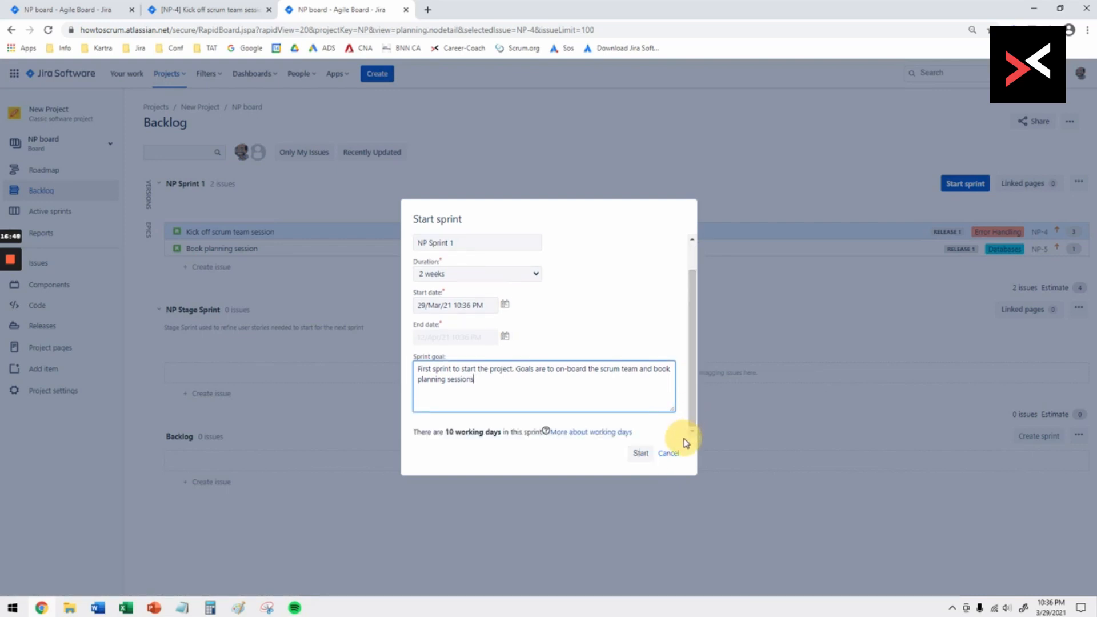
{"action": "left_click", "coordinate": [639, 453]}
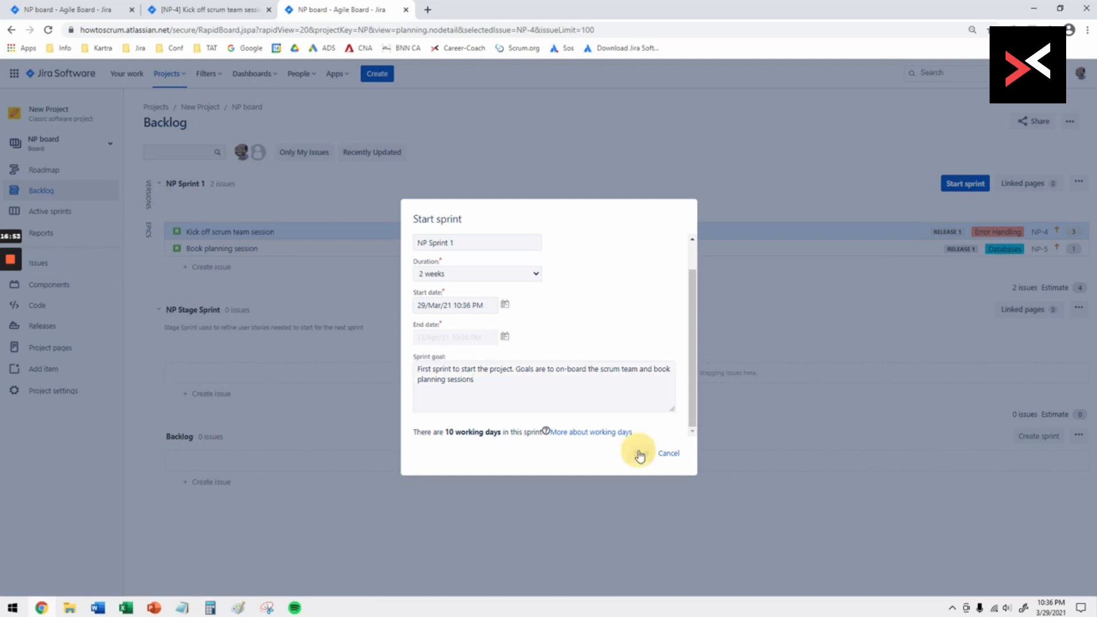